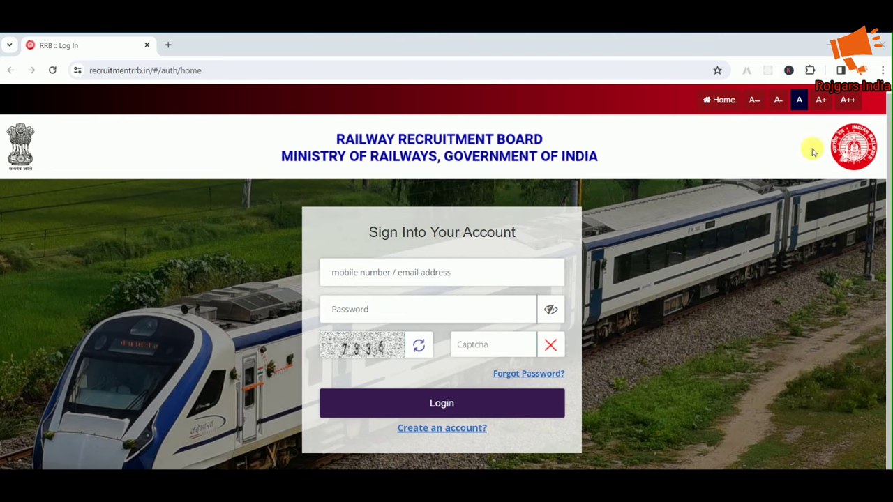
Minimize the browser and check the file size of image 1 on the desktop in its properties
left_click(828, 44)
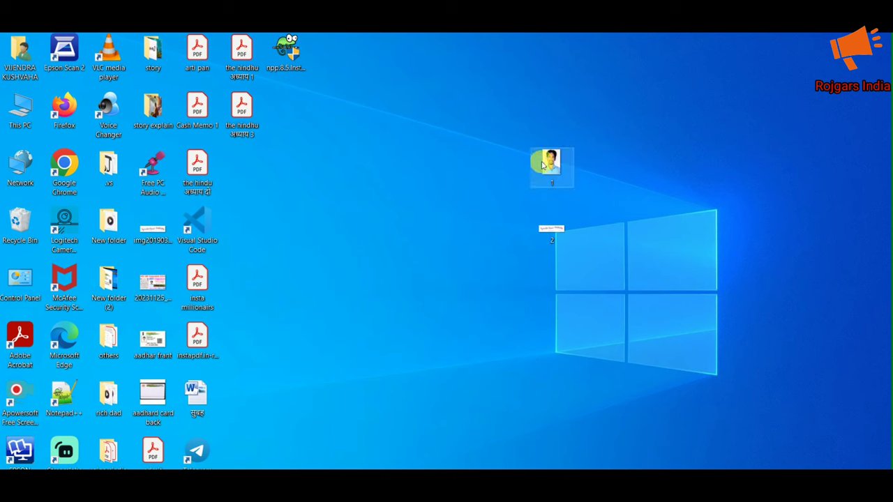
right_click(546, 165)
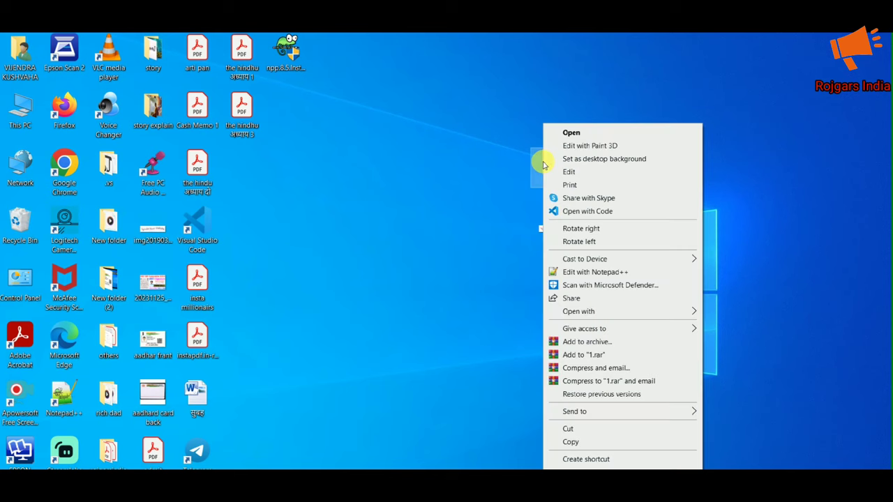
key("r")
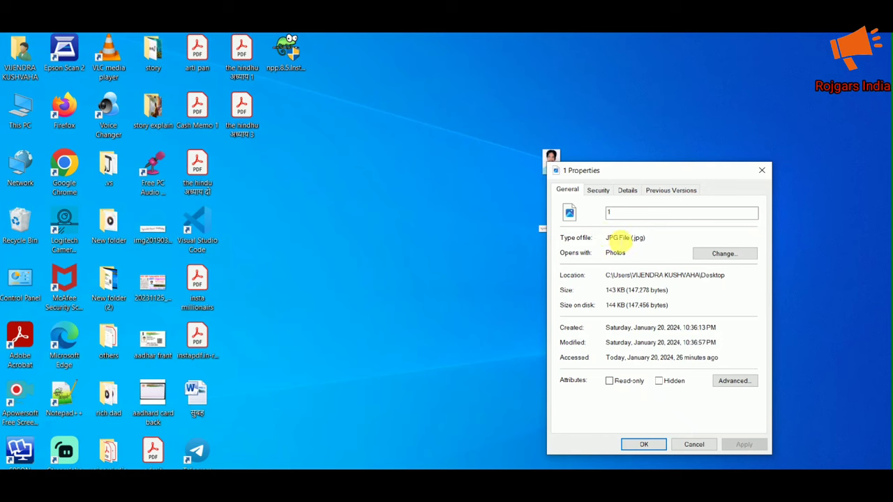
left_click(644, 445)
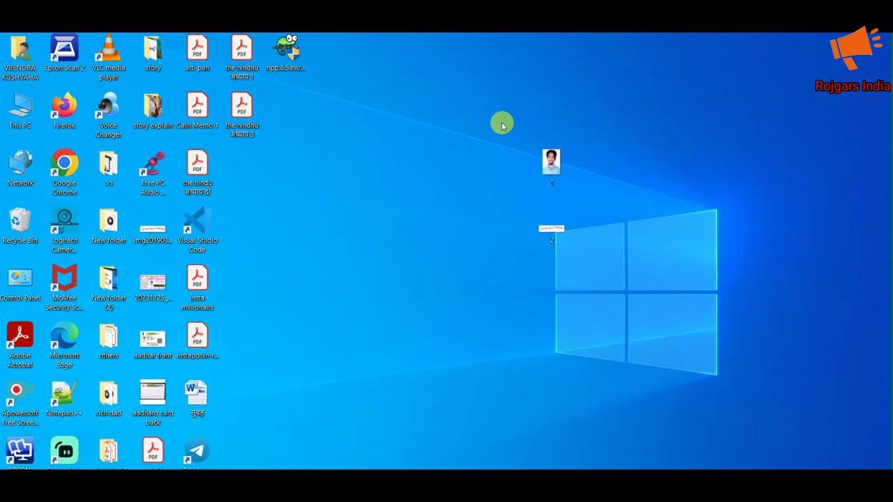
Open desktop image 1 in Paint
right_click(554, 177)
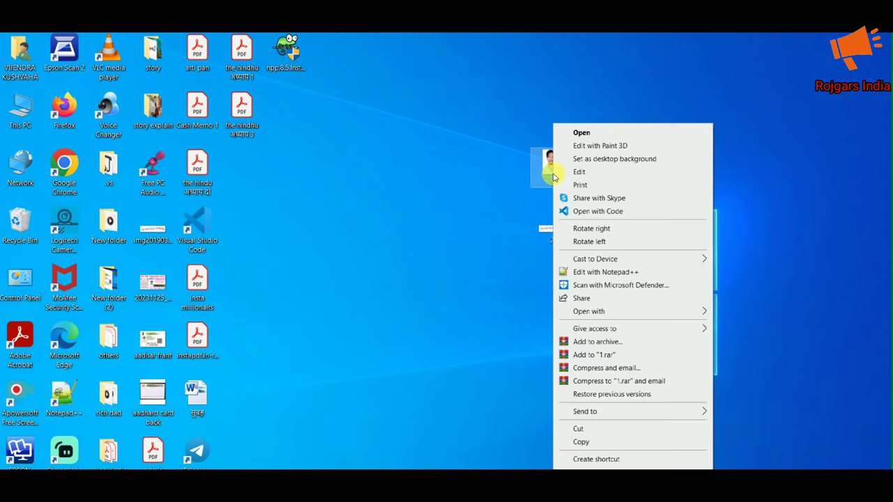
mouse_move(623, 319)
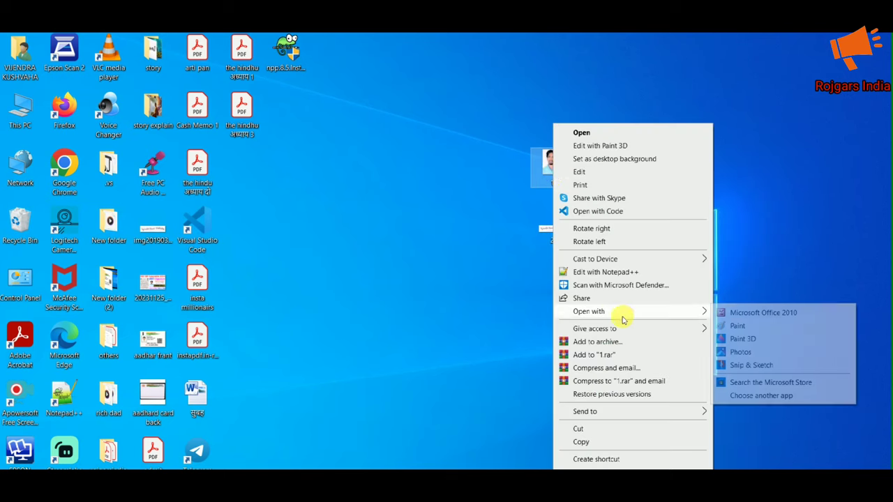
left_click(726, 326)
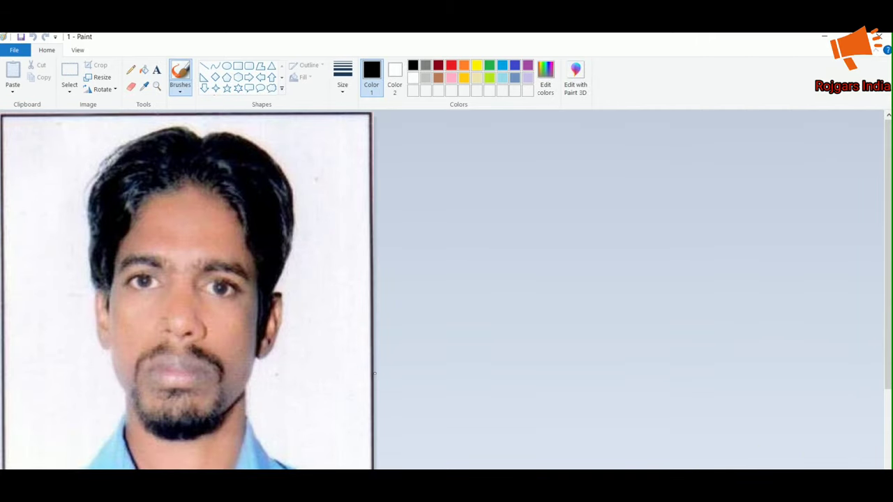
key("ctrl+Page_Down")
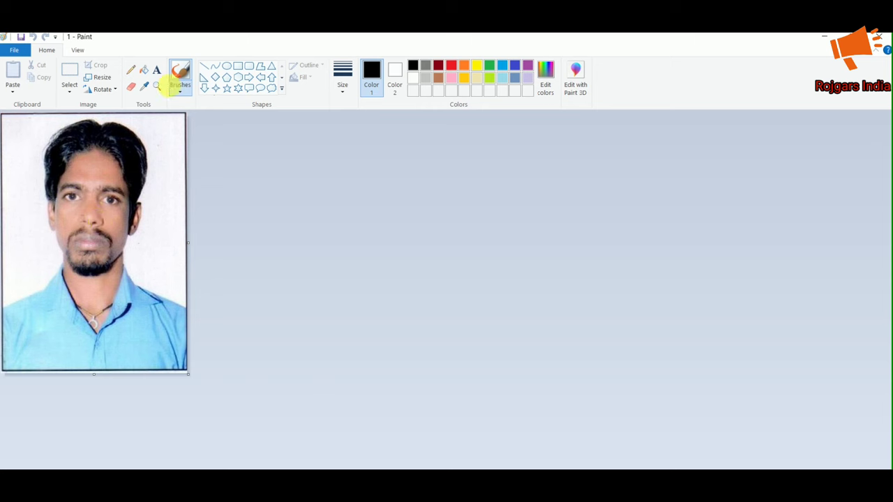
Crop the photo just inside its dark border
left_click(74, 72)
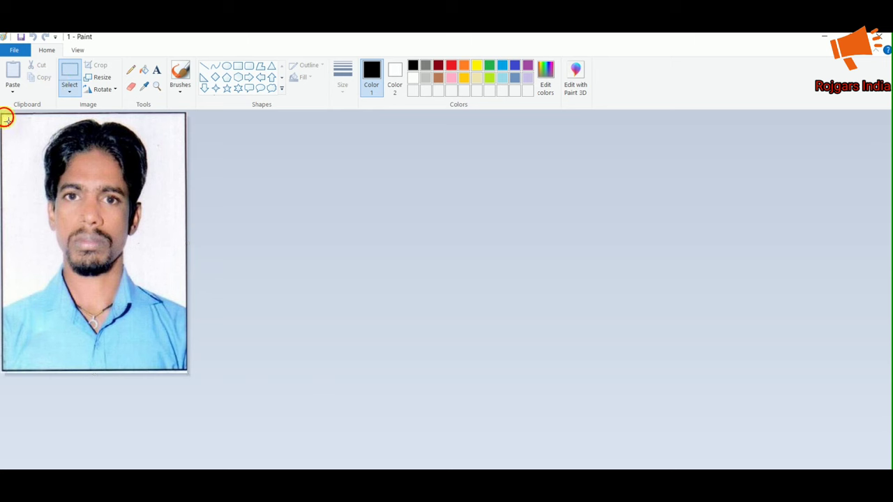
left_click_drag(4, 117, 186, 371)
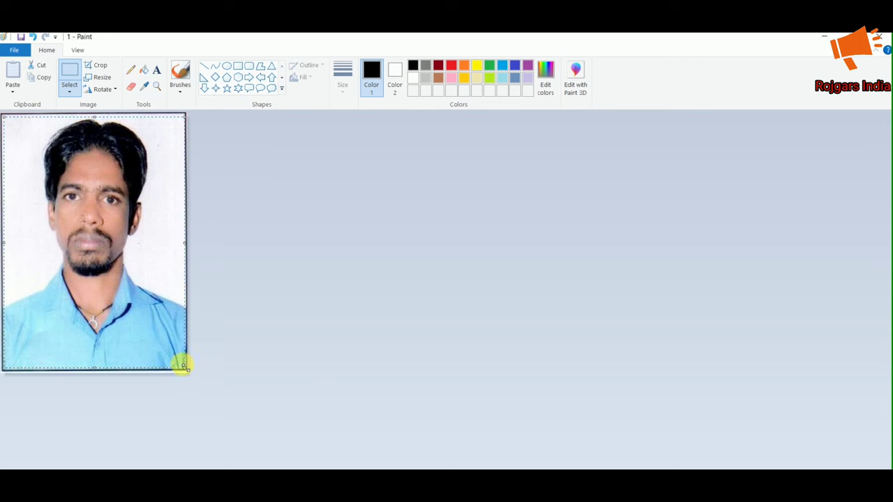
left_click(93, 66)
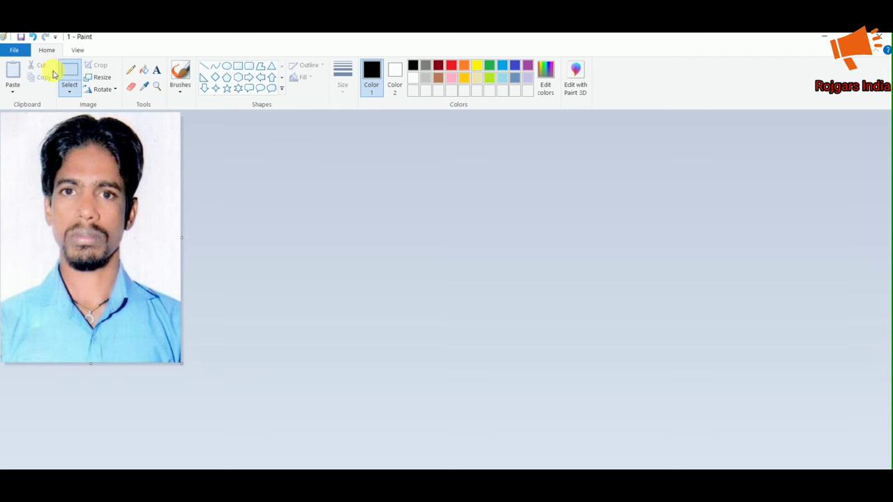
Start resizing the photo in pixels with the aspect ratio unlocked and set the horizontal size to 320
left_click(102, 78)
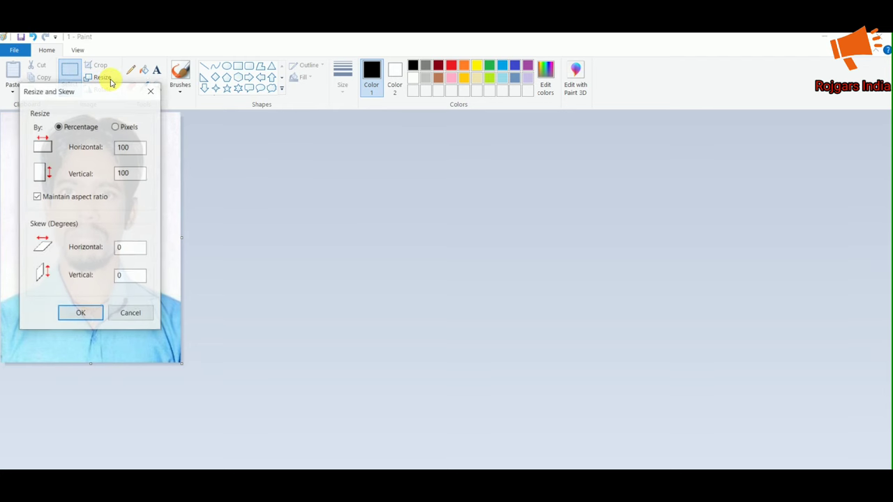
left_click(116, 127)
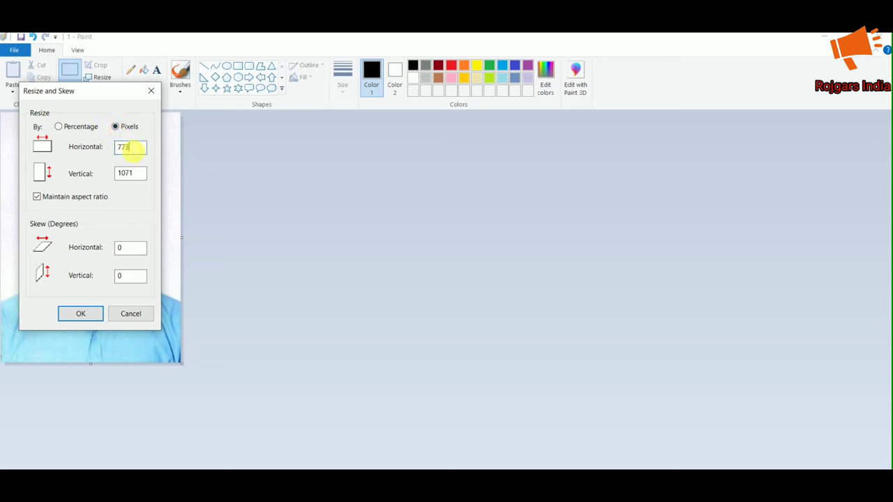
left_click_drag(138, 147, 110, 149)
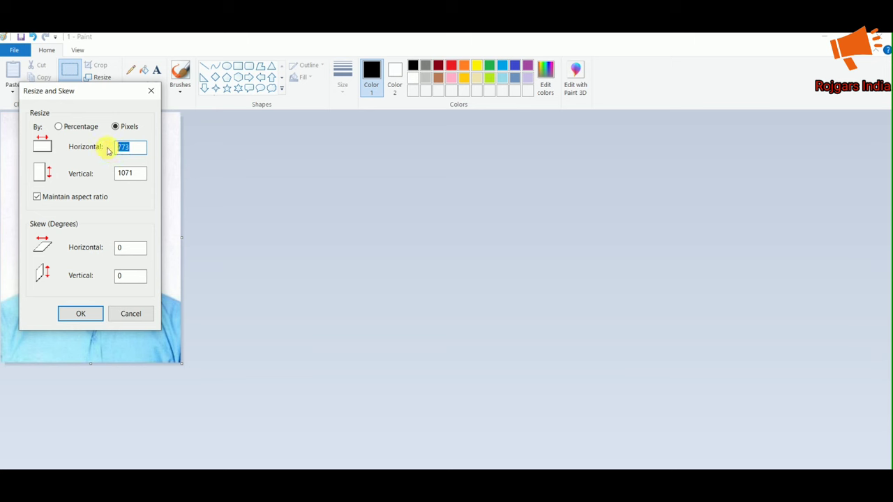
left_click(62, 197)
left_click_drag(118, 147, 100, 152)
type("340")
key("BackSpace")
key("BackSpace")
type("20")
Set the vertical size to 240 pixels, apply the resize and save the photo
left_click_drag(138, 172, 120, 173)
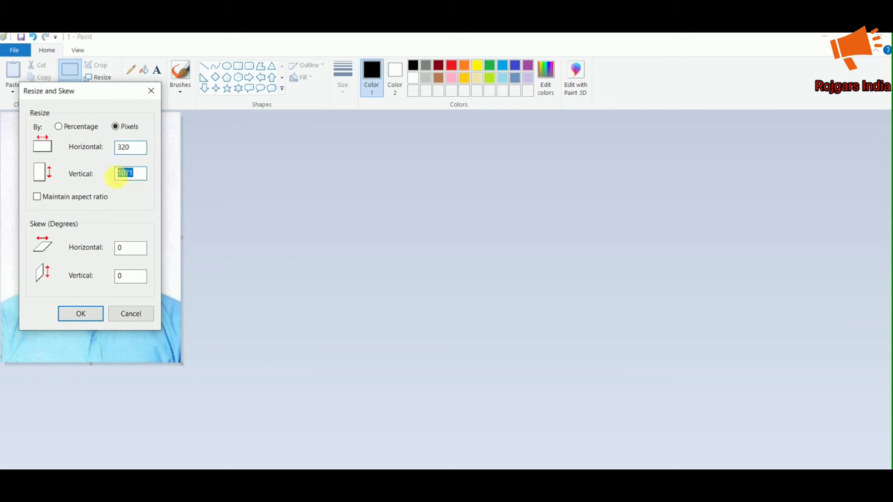
left_click(37, 198)
double_click(126, 174)
type("240")
left_click(93, 314)
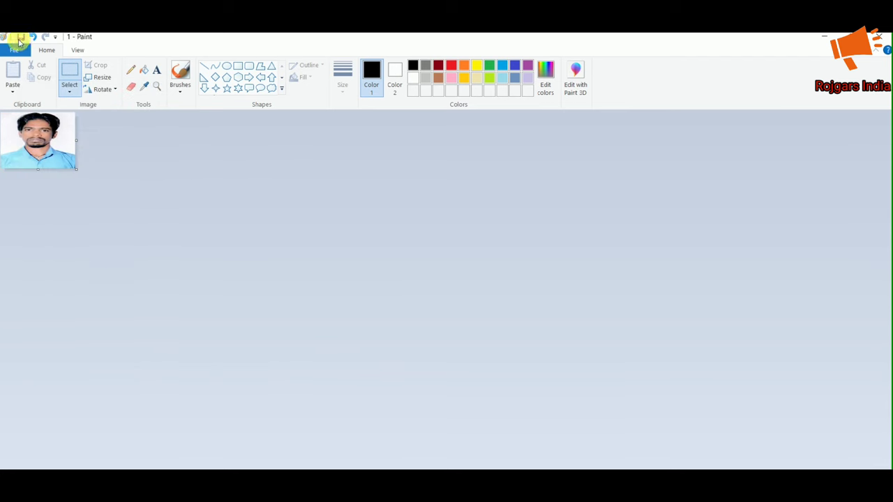
Minimize Paint and check the resized photo's file size in the properties of image 1
left_click(824, 37)
right_click(552, 163)
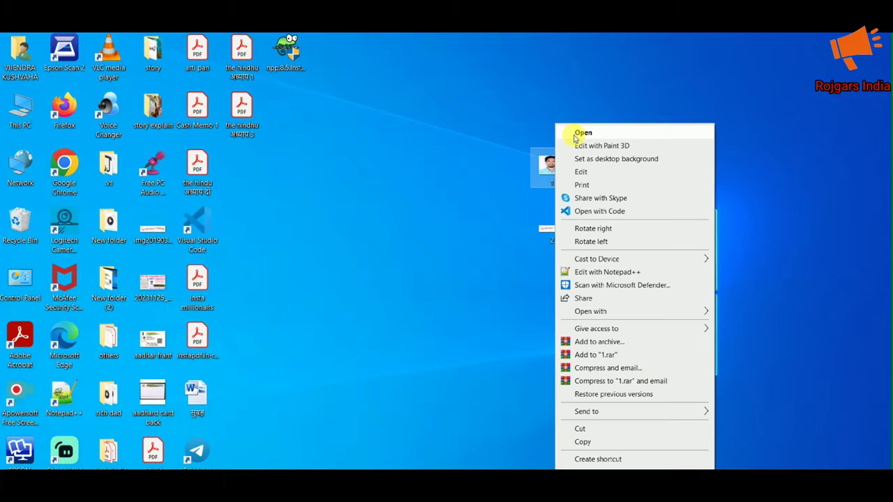
left_click(593, 477)
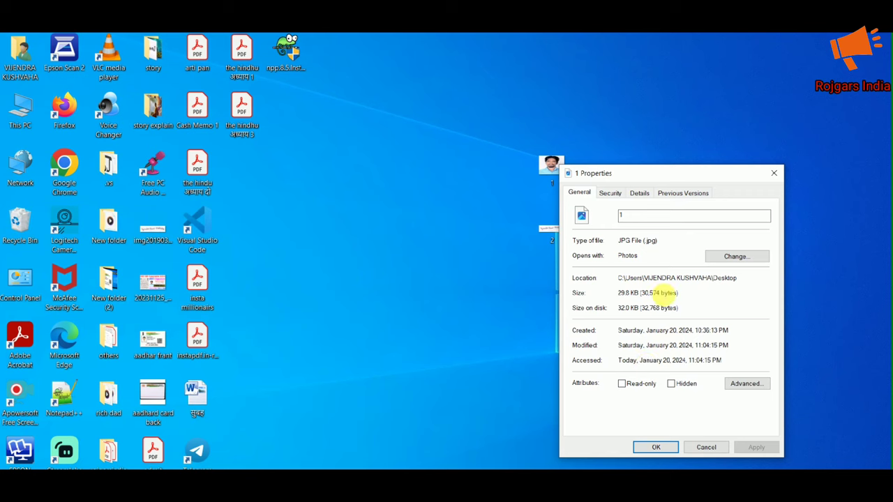
left_click(706, 447)
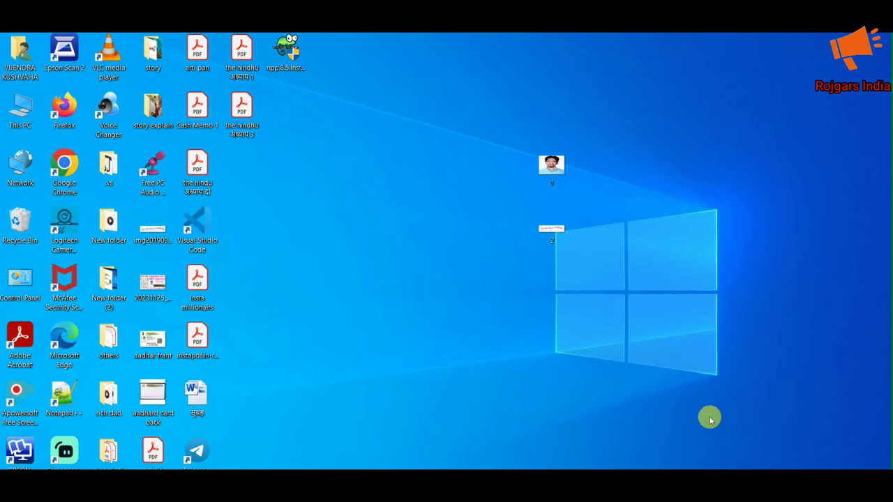
left_click(539, 489)
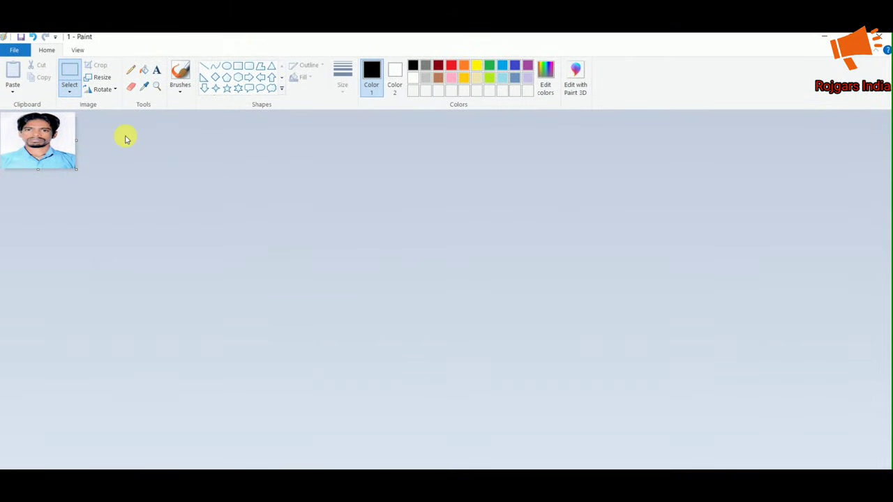
left_click(96, 77)
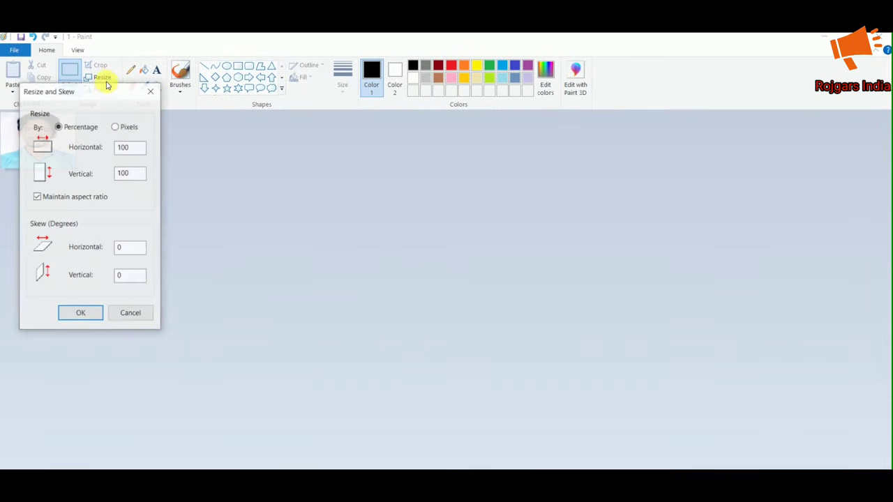
left_click(116, 127)
double_click(130, 147)
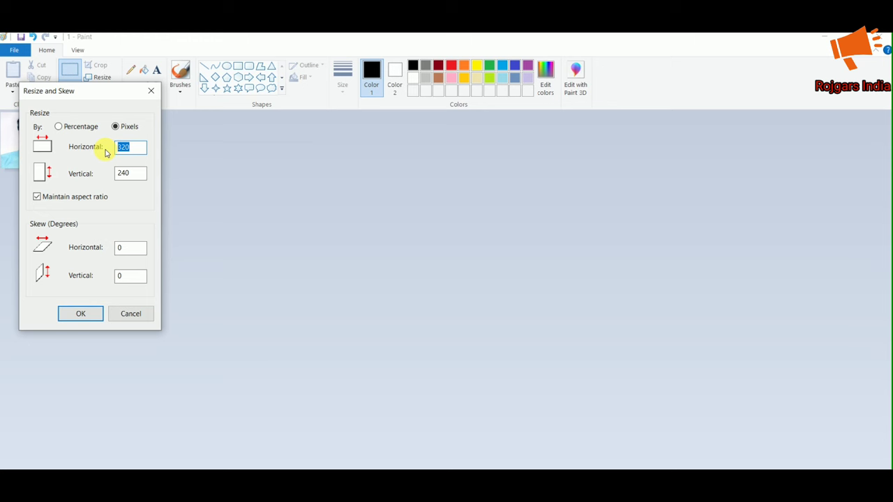
type("340")
double_click(125, 151)
left_click(129, 314)
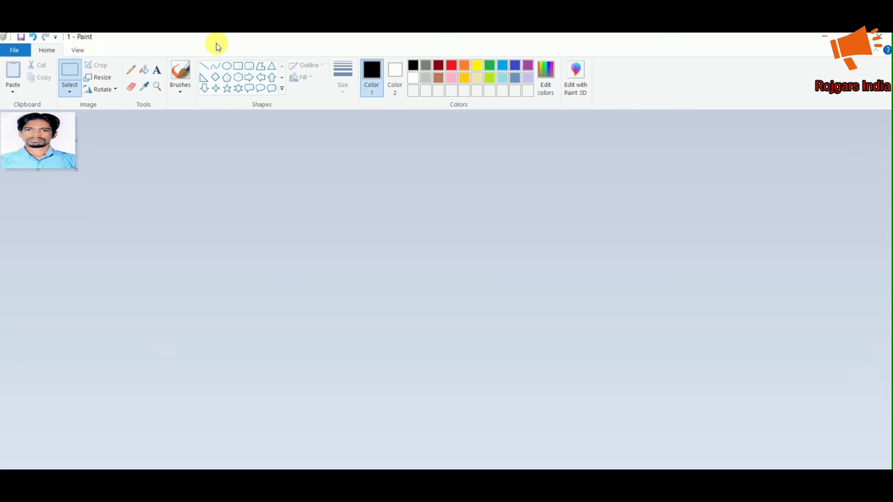
Return to the desktop and check the file size of image 1 again in its properties
left_click(824, 36)
right_click(568, 169)
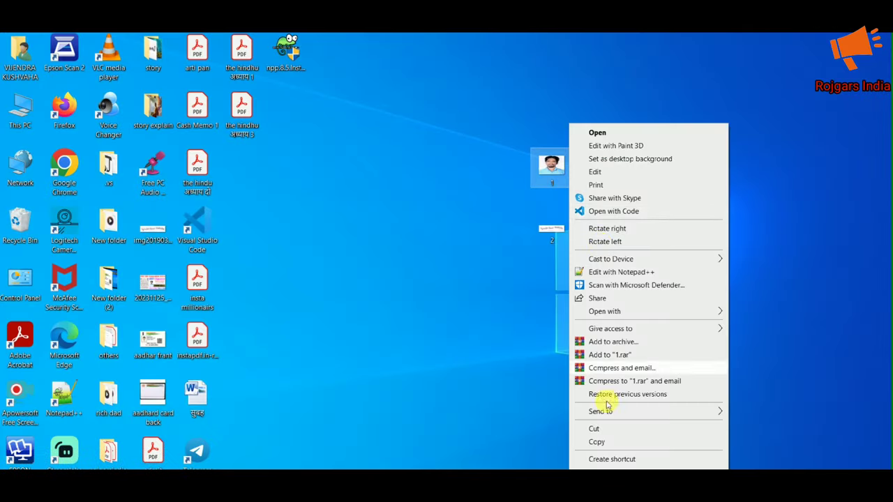
key("Escape")
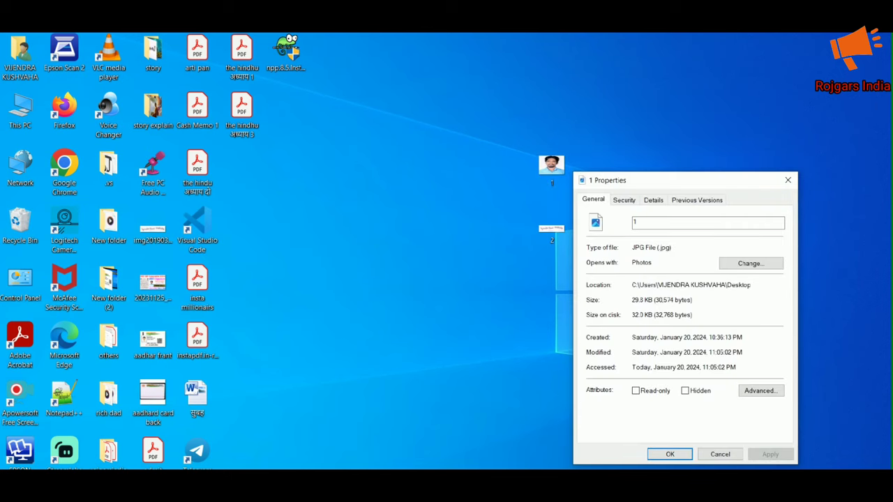
left_click(720, 455)
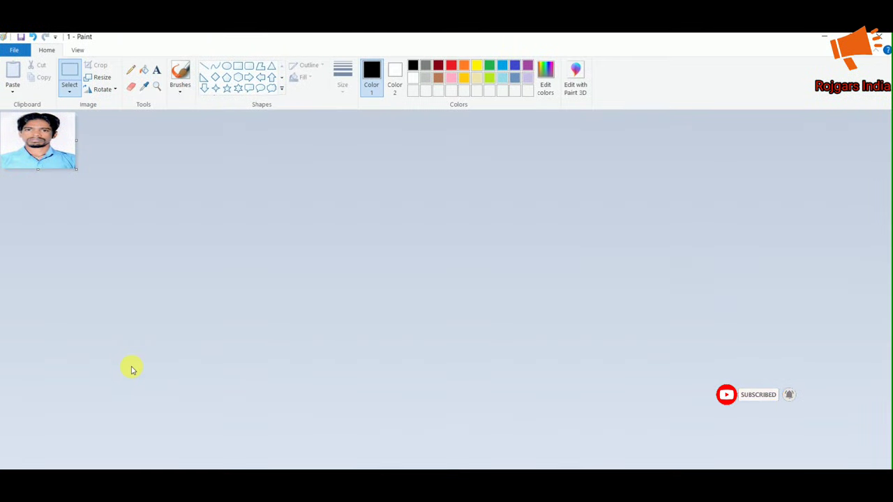
Scale the photo in Paint to 110 percent with the aspect ratio maintained, and save it
left_click(99, 77)
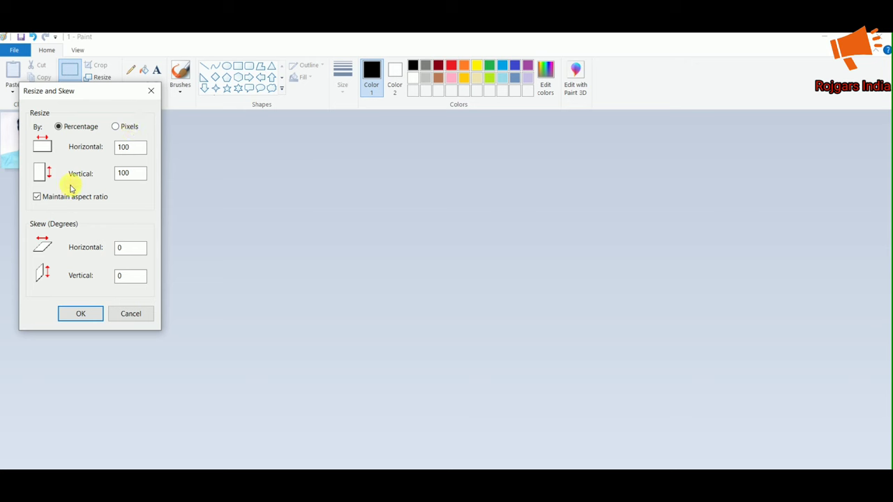
double_click(123, 147)
type("110")
left_click(95, 314)
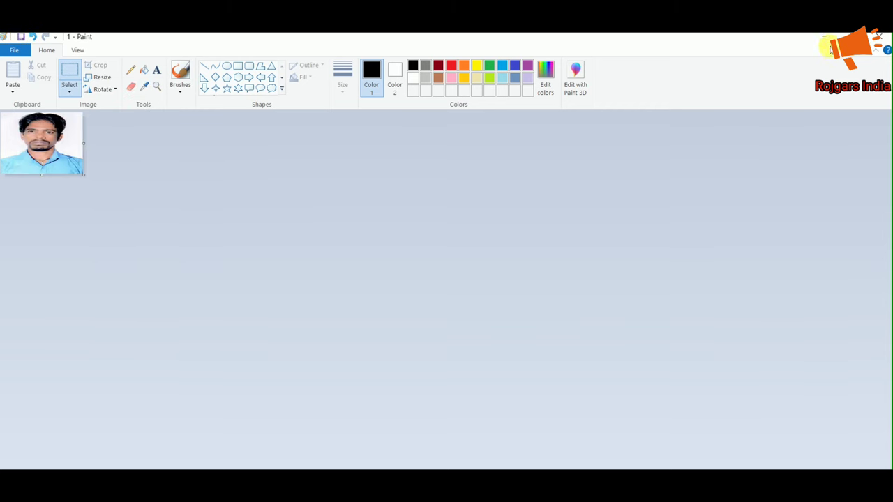
Minimize Paint and check the enlarged photo's file size in the properties of image 1
left_click(826, 38)
right_click(540, 174)
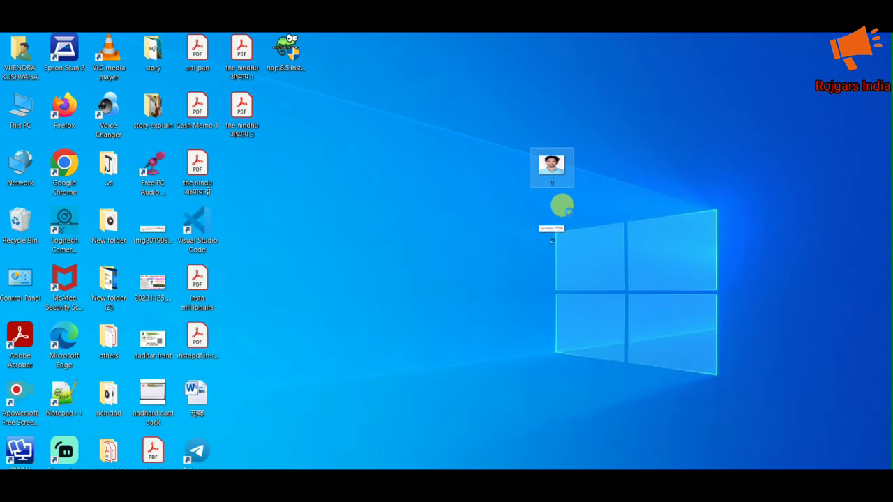
left_click(569, 488)
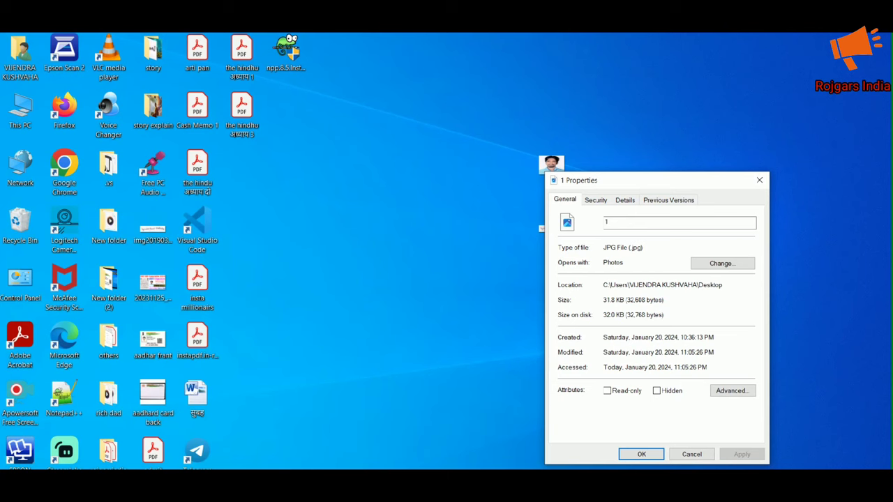
left_click(706, 457)
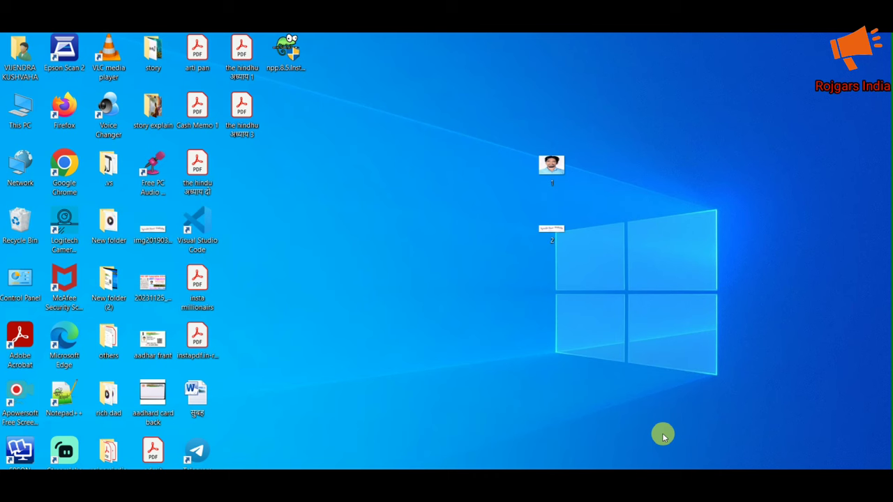
Check the file size of signature image 2 on the desktop in its properties
right_click(553, 237)
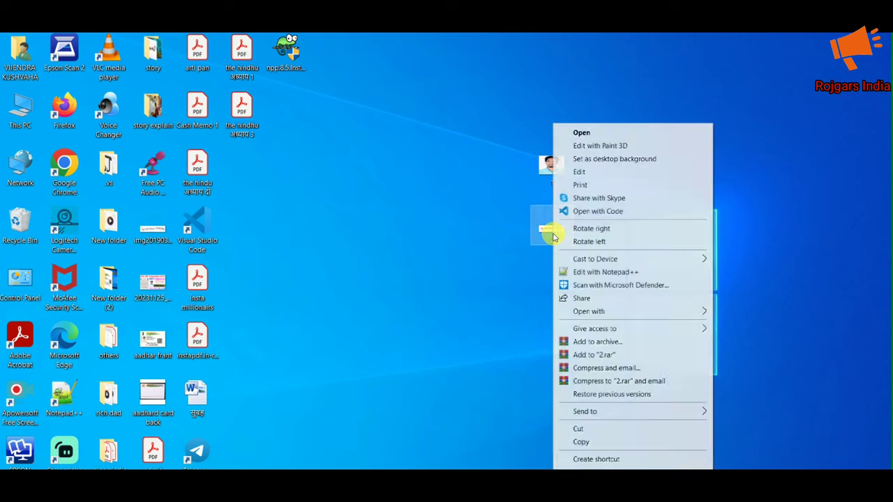
left_click(593, 497)
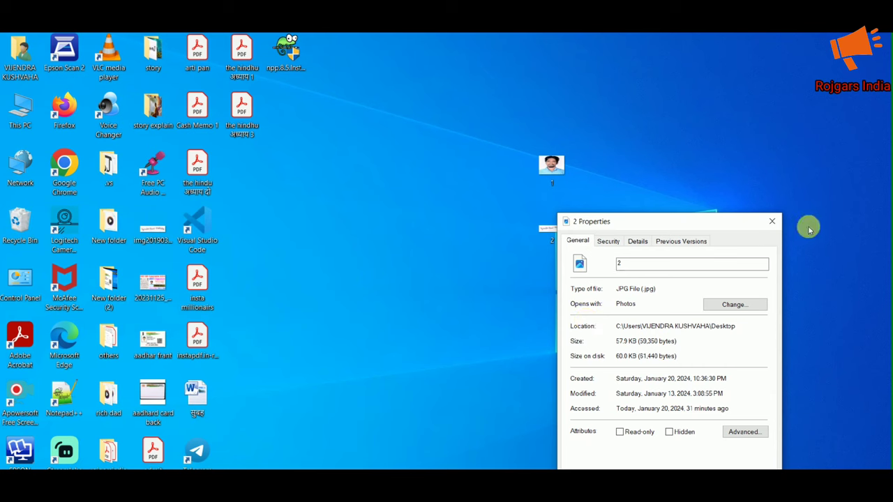
left_click(780, 223)
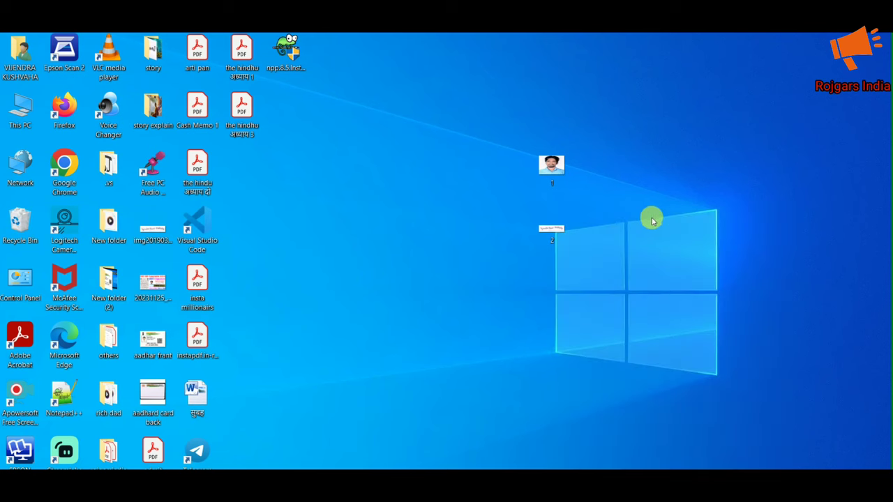
Open signature image 2 from the desktop in Paint and crop it closely around the handwritten signature
right_click(552, 227)
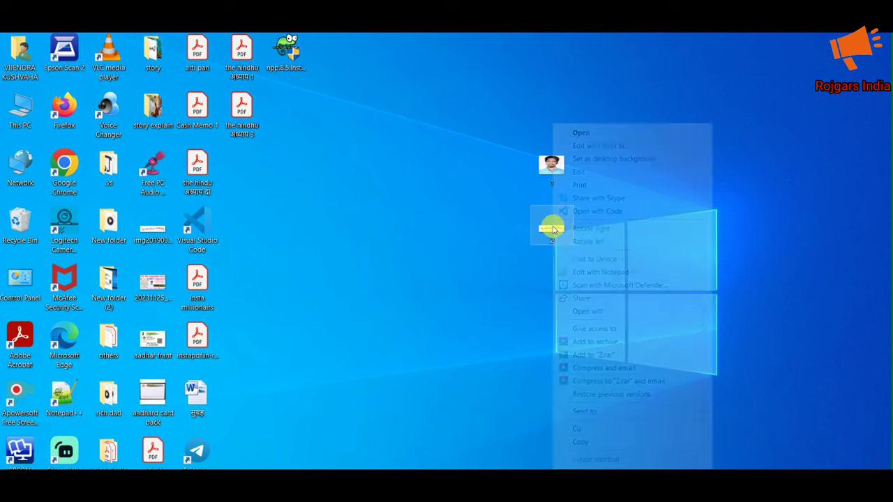
mouse_move(605, 312)
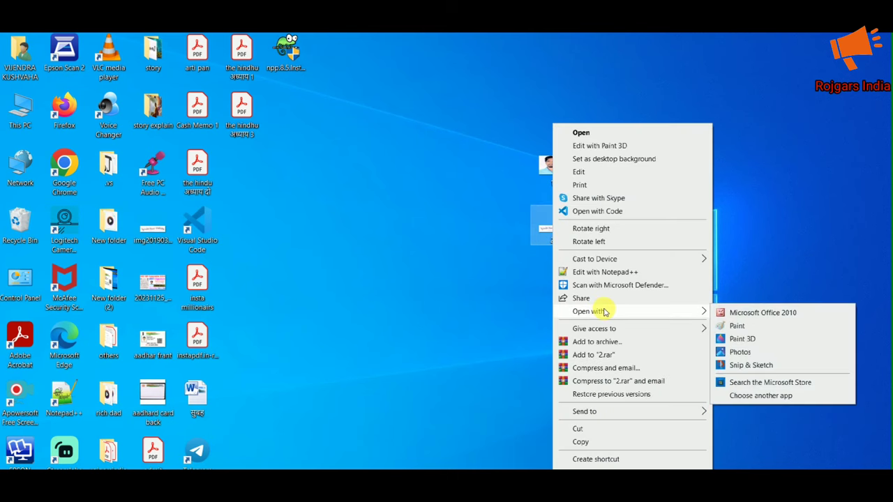
left_click(740, 324)
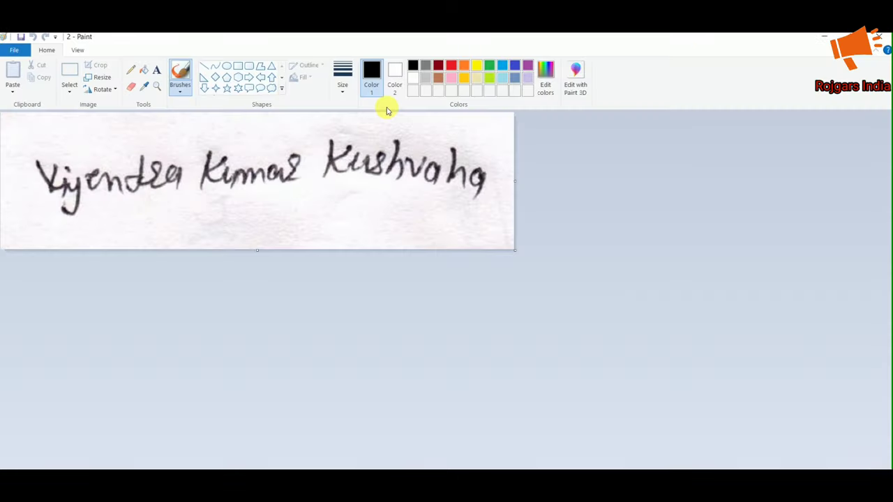
left_click(72, 70)
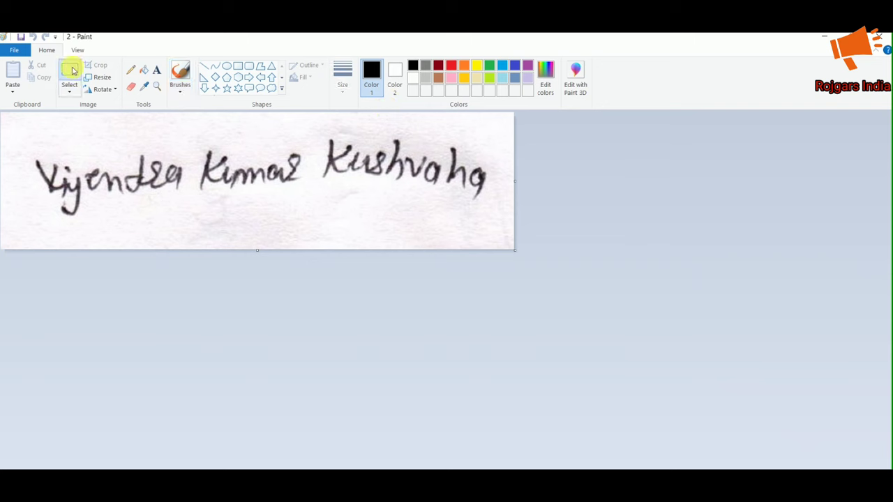
mouse_move(24, 130)
left_mouse_down()
mouse_move(36, 164)
mouse_move(216, 230)
mouse_move(493, 220)
left_mouse_up()
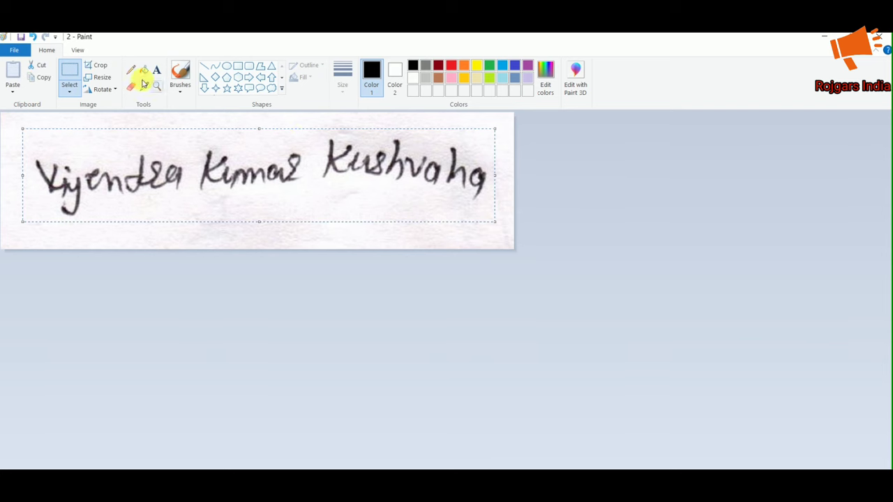
left_click(92, 65)
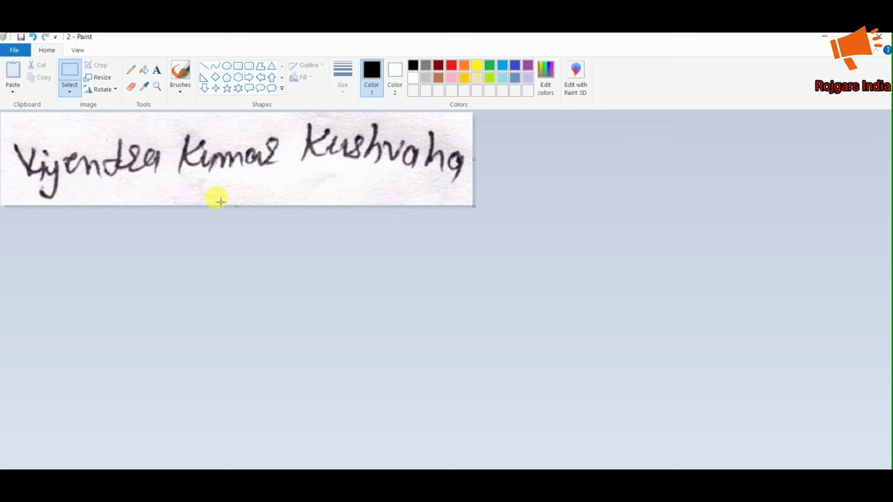
Resize the cropped signature to 140 by 60 pixels without maintaining the aspect ratio, and save it
left_click(94, 79)
left_click(116, 127)
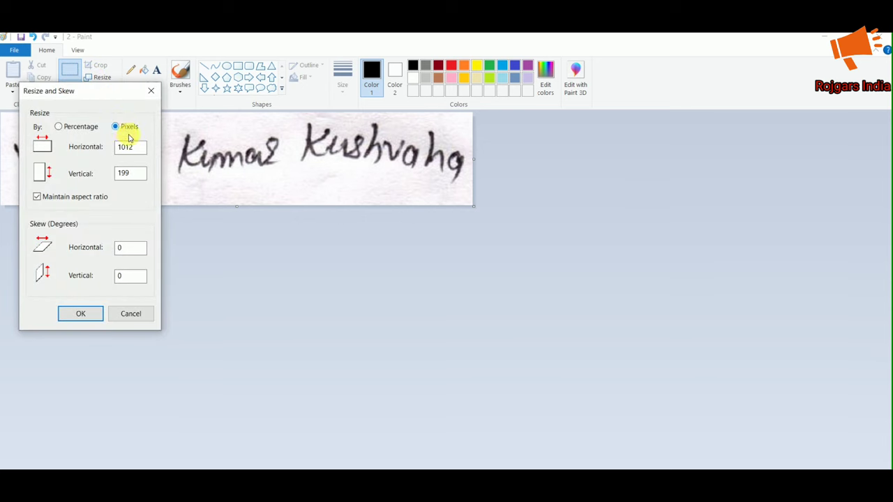
left_click_drag(135, 147, 89, 148)
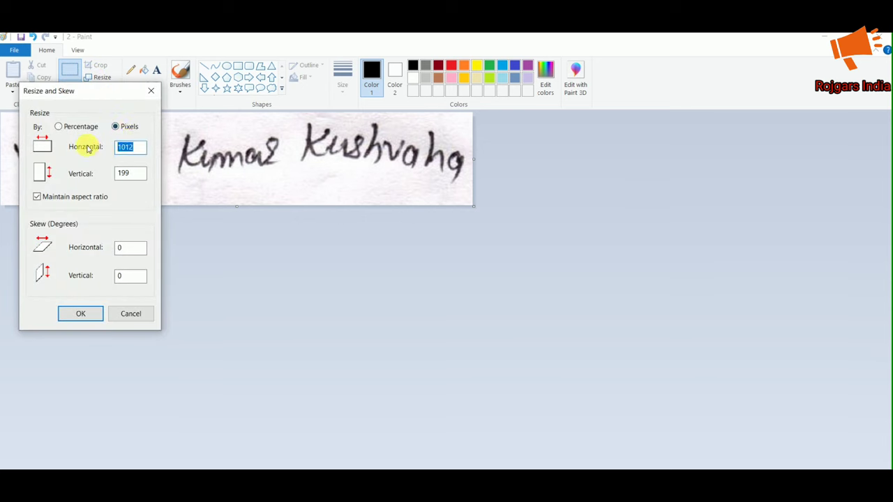
type("140")
left_click(36, 197)
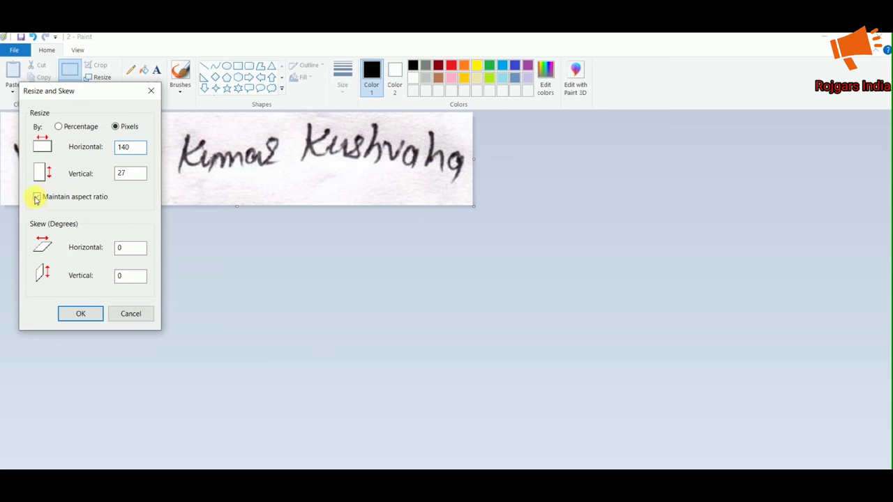
left_click_drag(135, 173, 112, 178)
type("60")
left_click(89, 315)
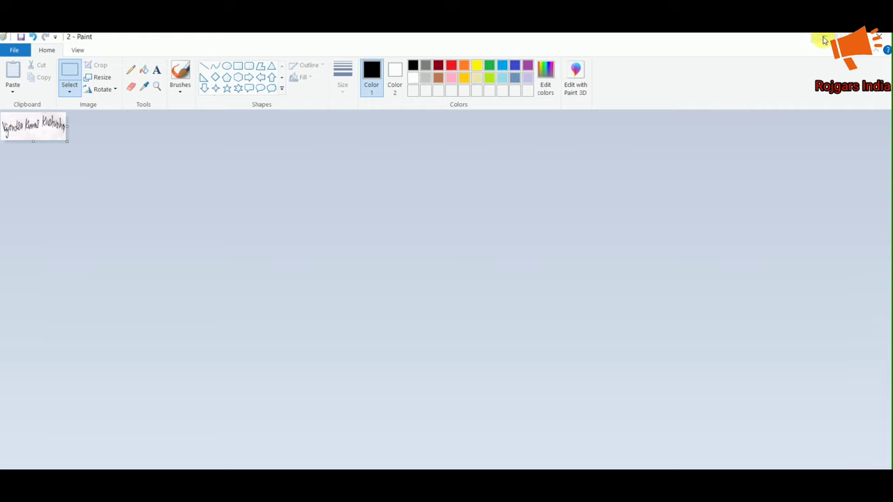
Return to the desktop and check the resized signature's file size in the properties of image 2
left_click(879, 36)
right_click(563, 226)
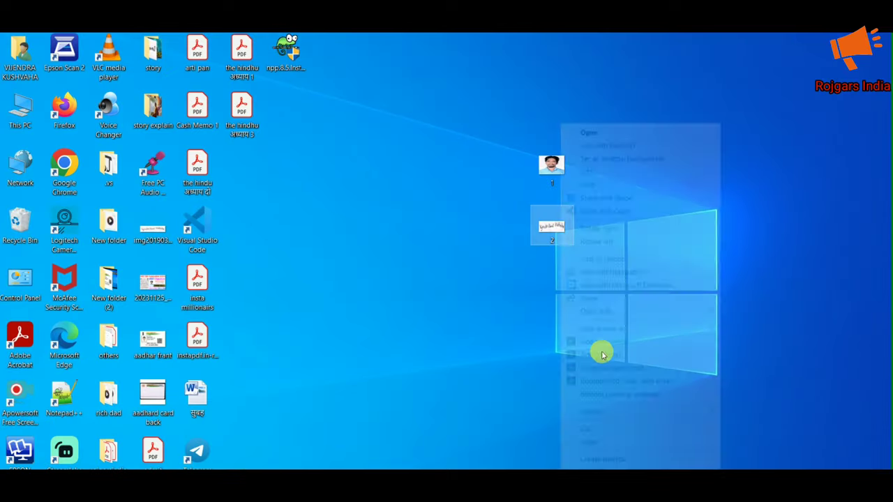
key("r")
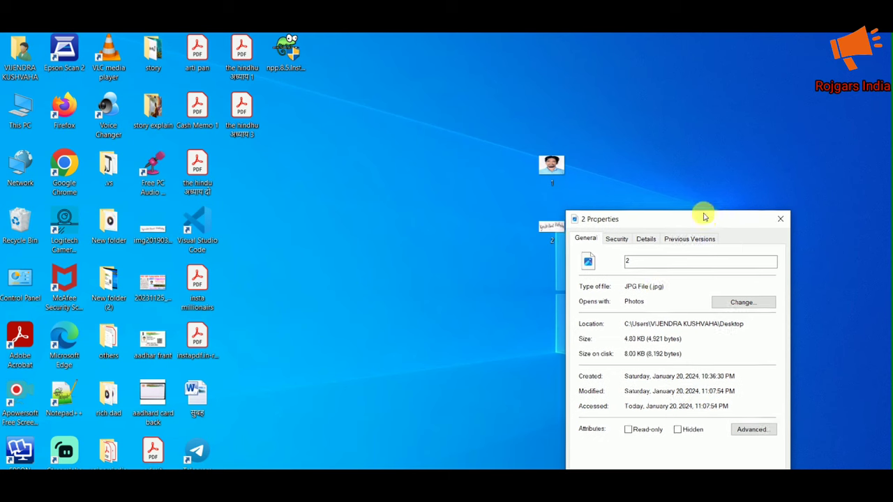
left_click_drag(708, 223, 719, 146)
left_click(787, 139)
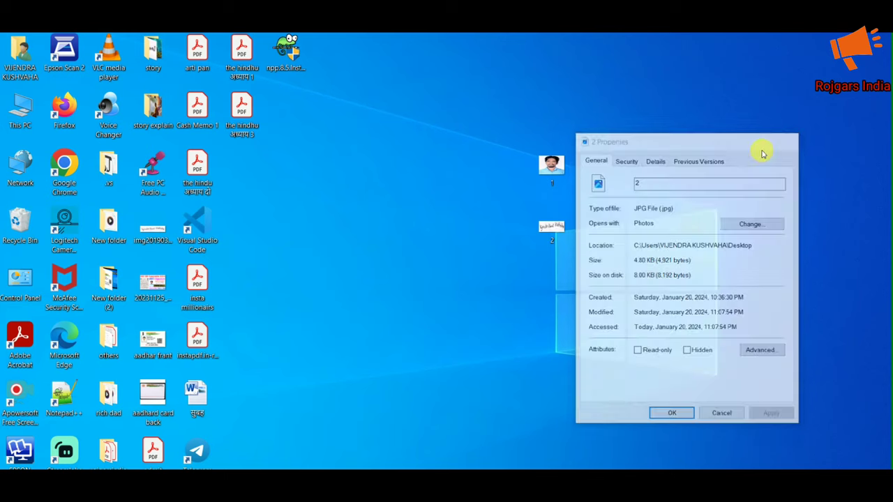
Bring signature image 2 back up in Paint, scale it to 150 percent with the aspect ratio maintained, and save it
right_click(556, 226)
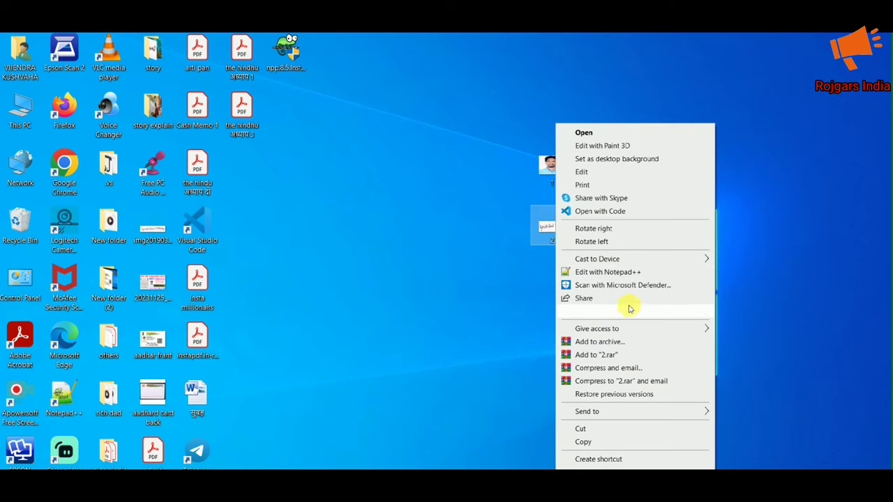
mouse_move(625, 316)
left_click(739, 326)
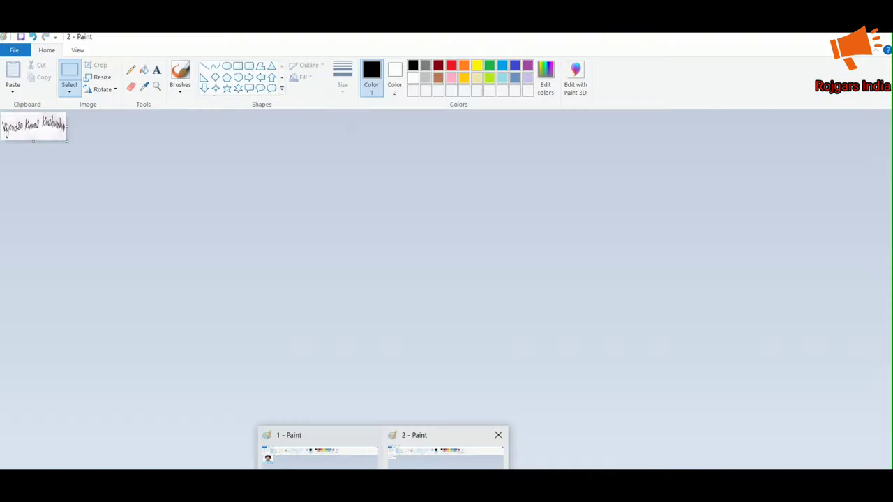
left_click(103, 78)
left_click(127, 127)
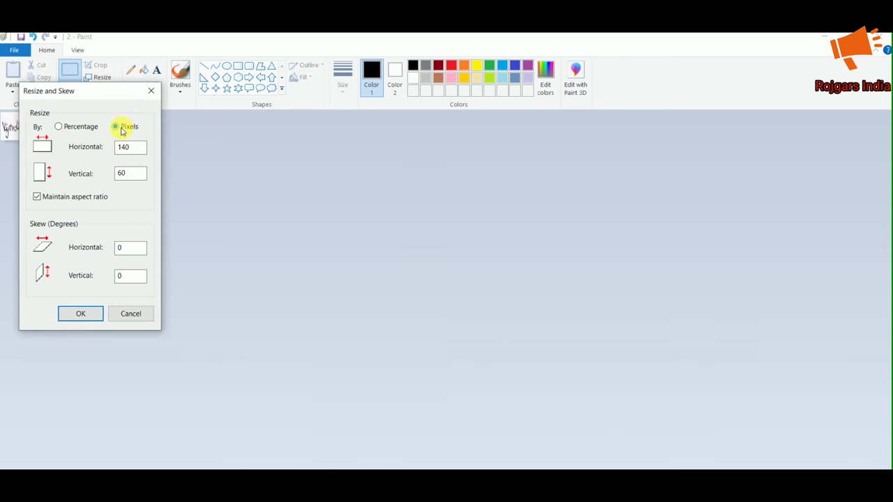
left_click(70, 130)
left_click_drag(134, 147, 109, 151)
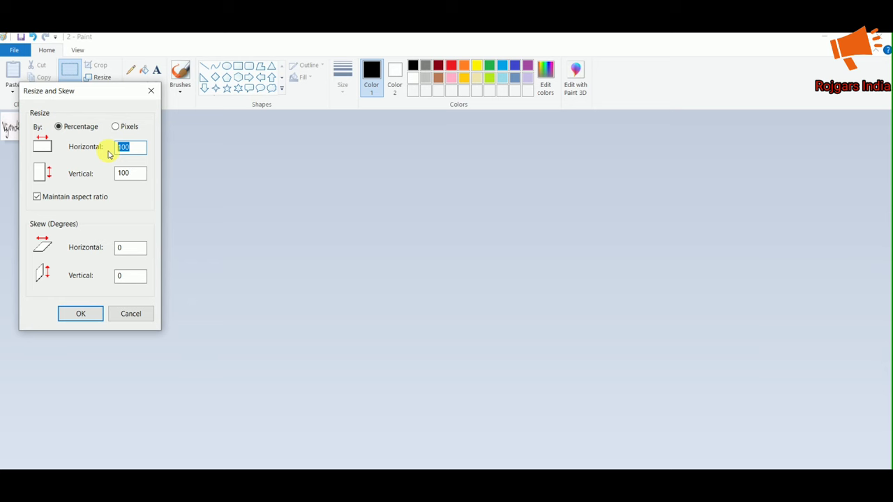
type("100")
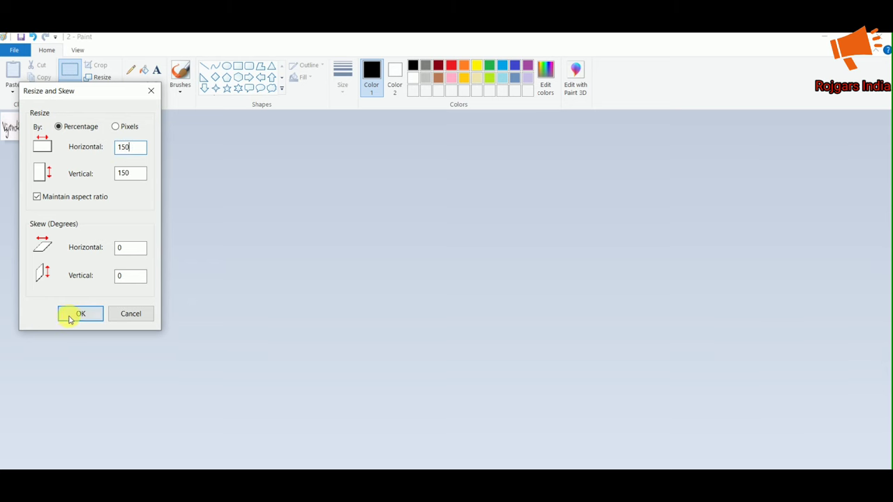
left_click(72, 316)
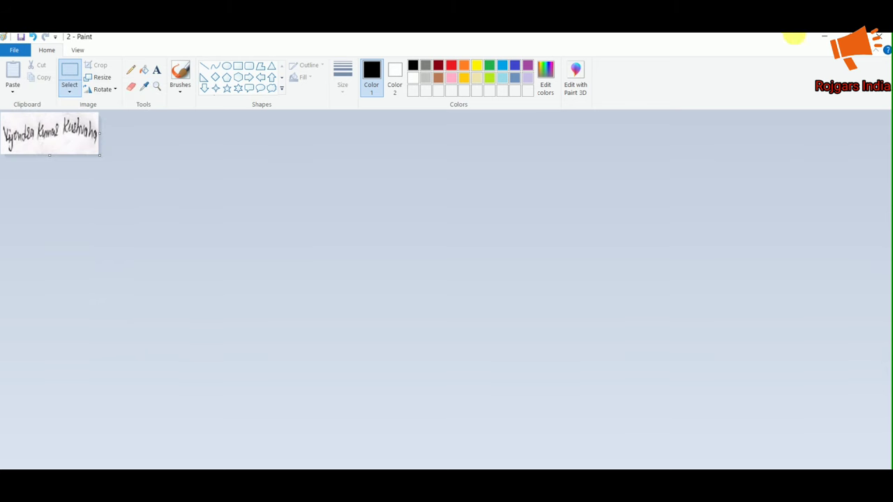
Minimize Paint and check the file size of image 2 again in its properties
left_click(836, 37)
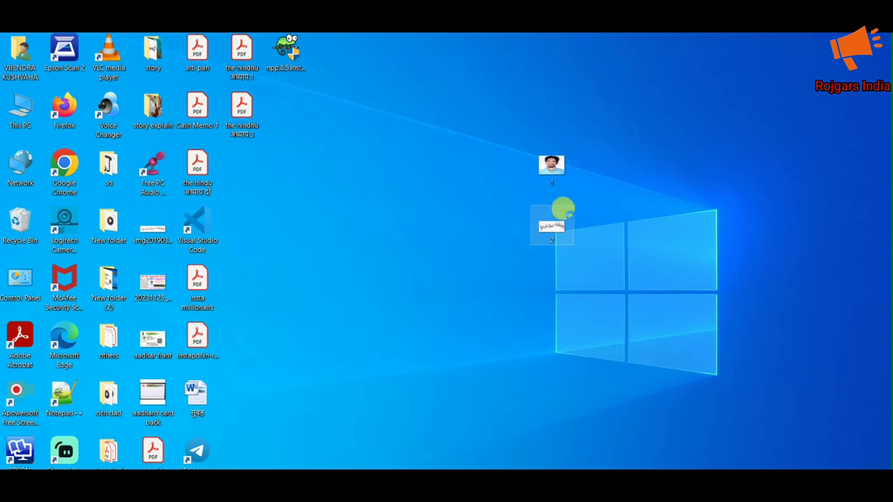
right_click(539, 227)
left_click(582, 481)
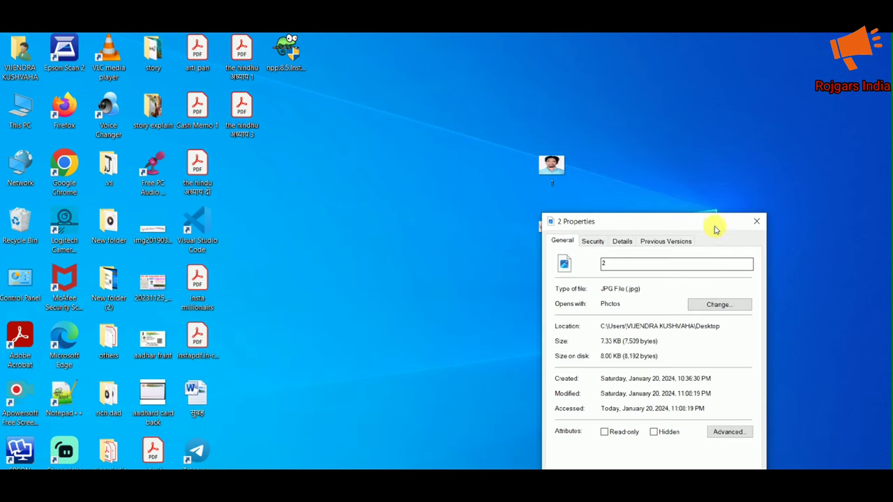
left_click(759, 223)
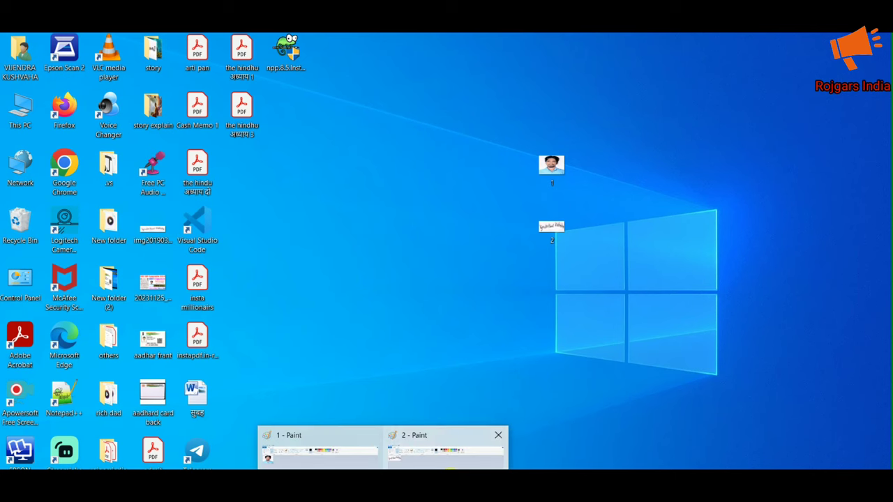
Scale the signature in Paint to 300 percent with the aspect ratio maintained, and save it
left_click(444, 453)
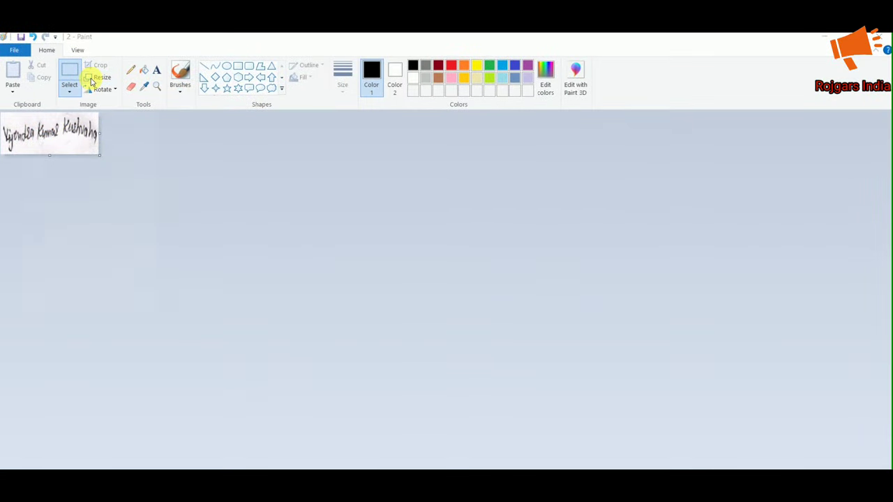
left_click(99, 77)
left_click(115, 127)
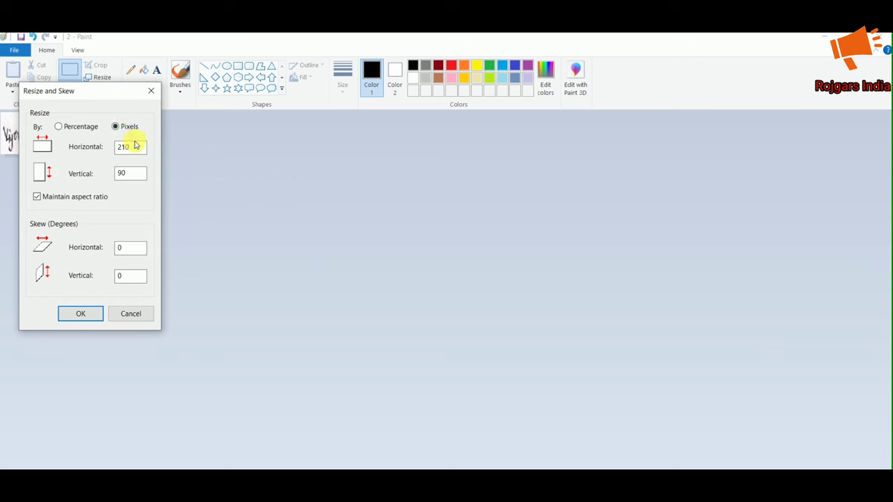
left_click_drag(137, 147, 112, 150)
left_click(66, 127)
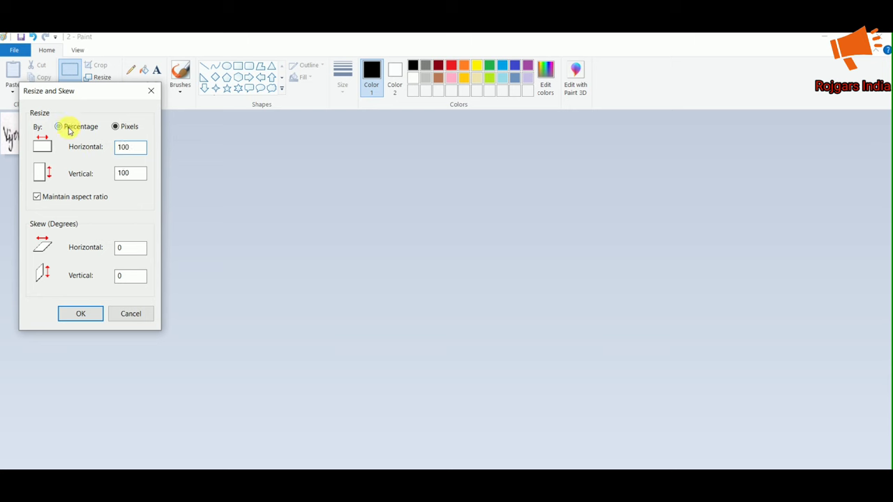
left_click_drag(132, 146, 97, 154)
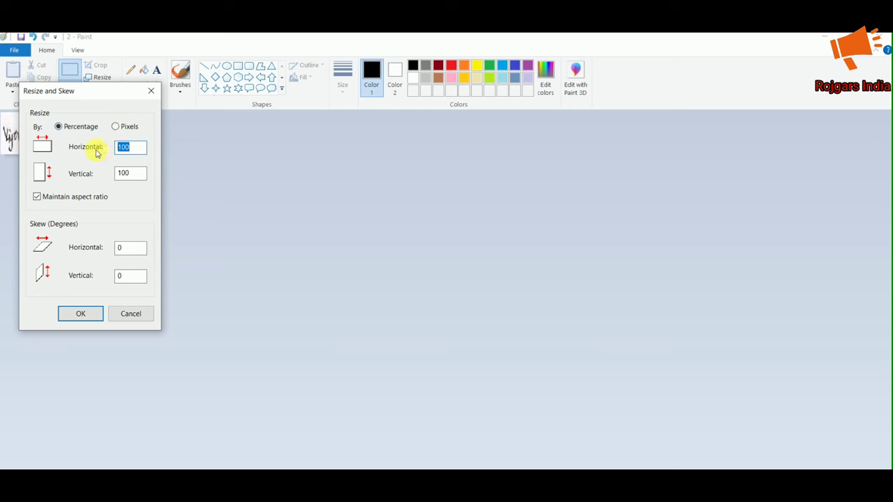
type("200")
key("BackSpace")
key("BackSpace")
key("BackSpace")
type("300")
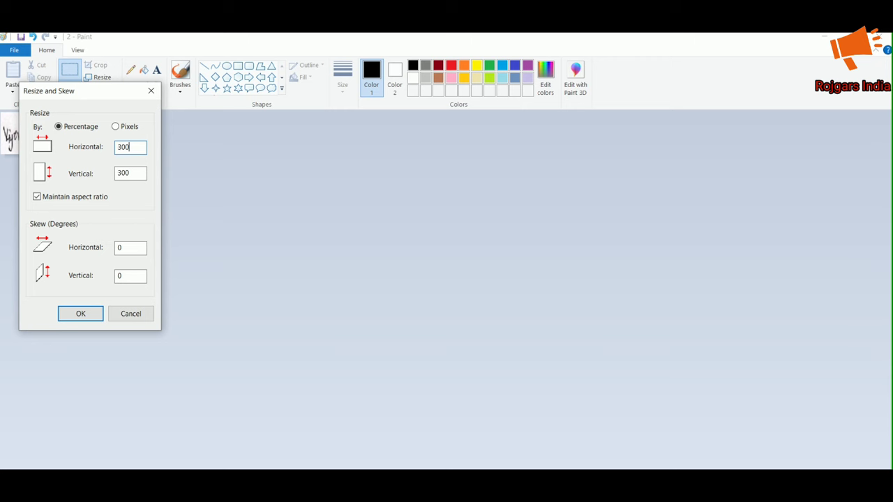
left_click(80, 313)
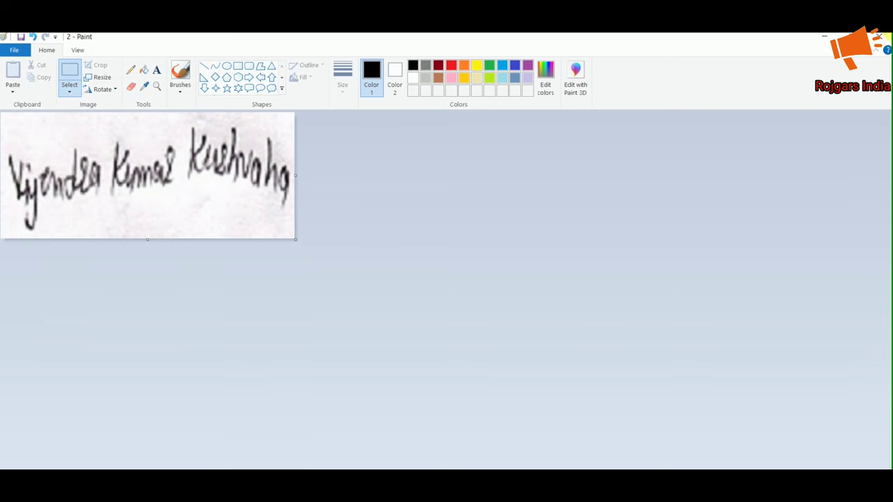
Minimize Paint and check the enlarged signature's file size in the properties of image 2
left_click(827, 39)
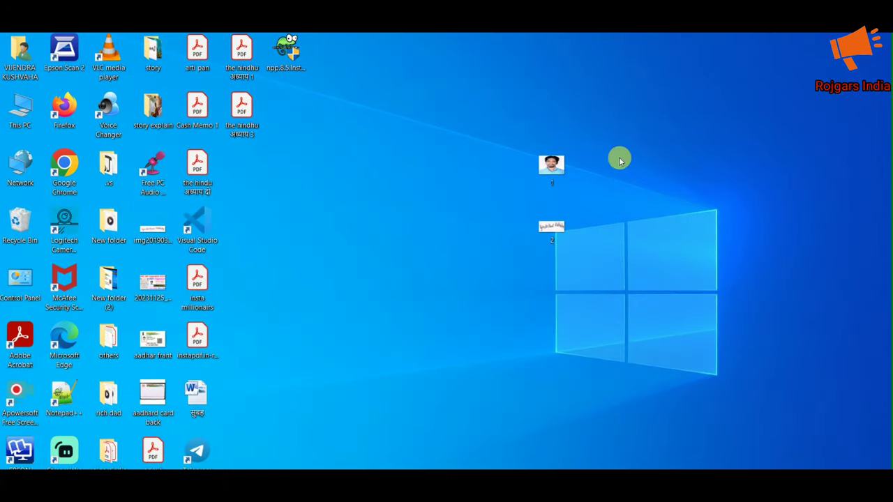
right_click(548, 227)
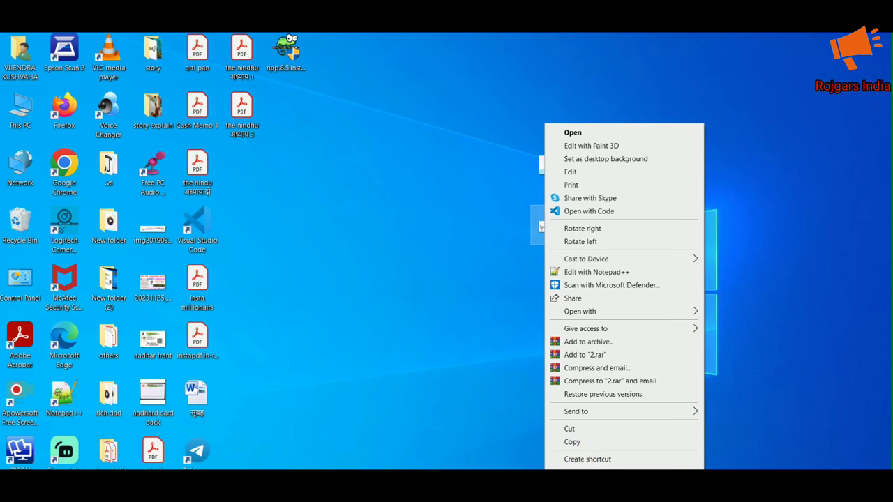
left_click(576, 489)
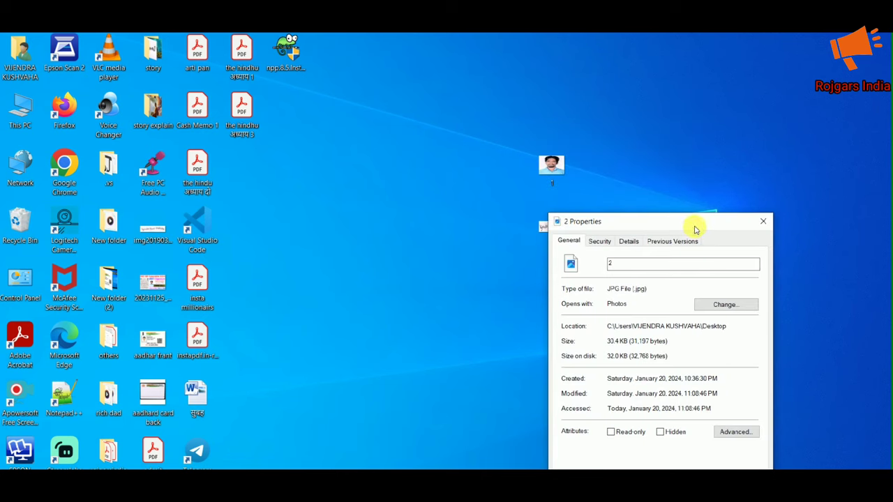
left_click_drag(702, 223, 693, 144)
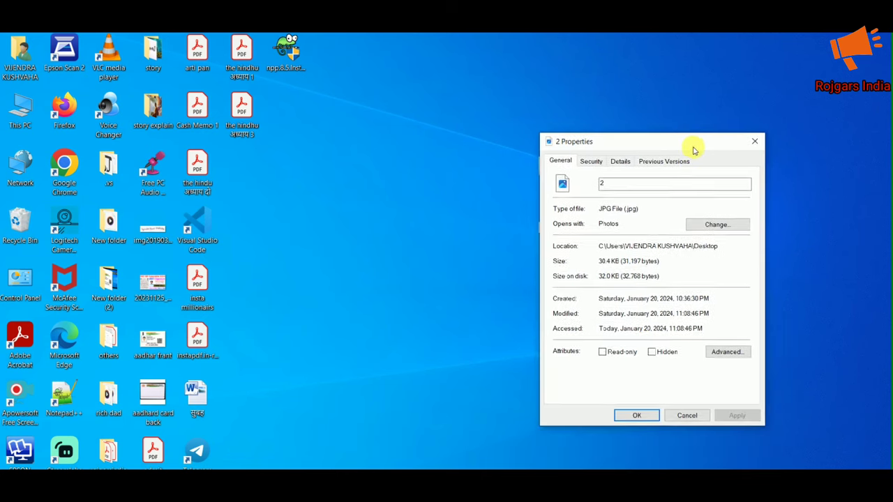
left_click(752, 140)
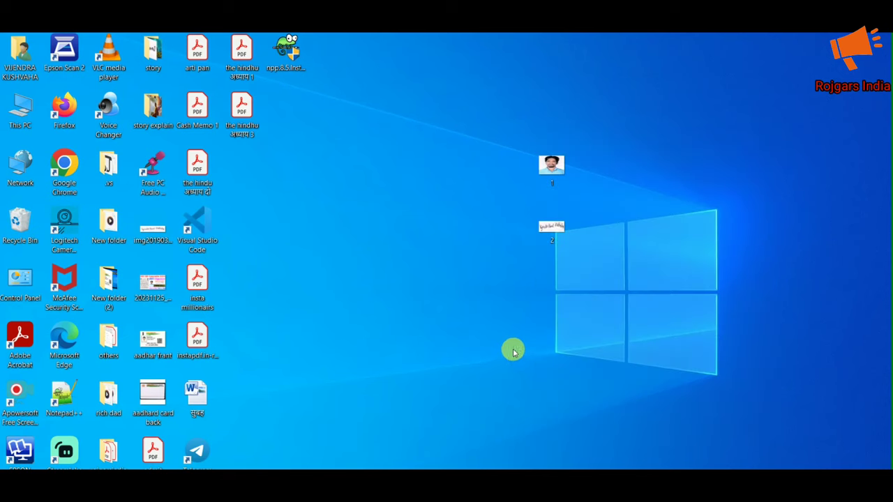